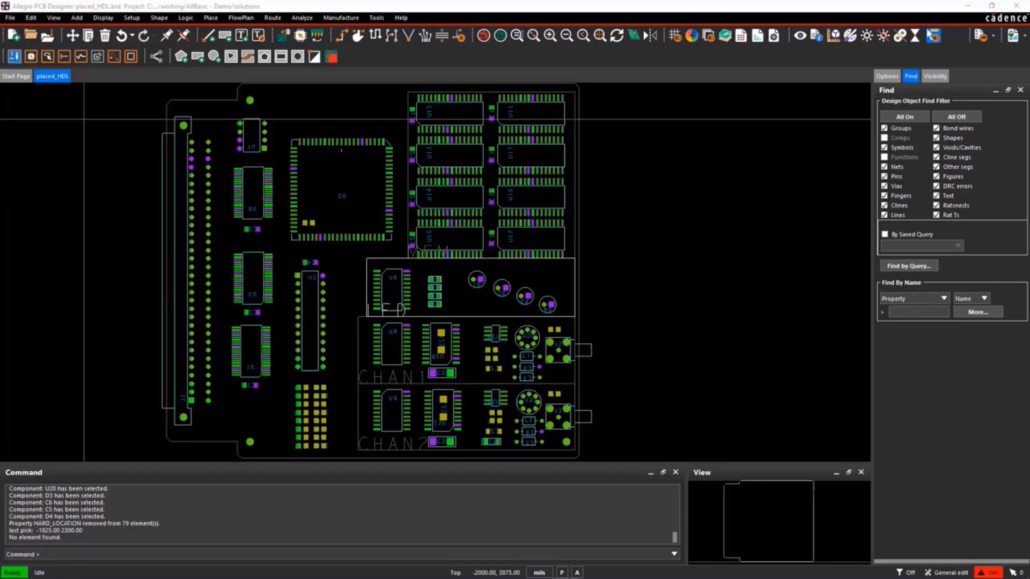
Open the automatic reference designator renaming and choose the default grid for it.
left_click(185, 18)
mouse_move(215, 90)
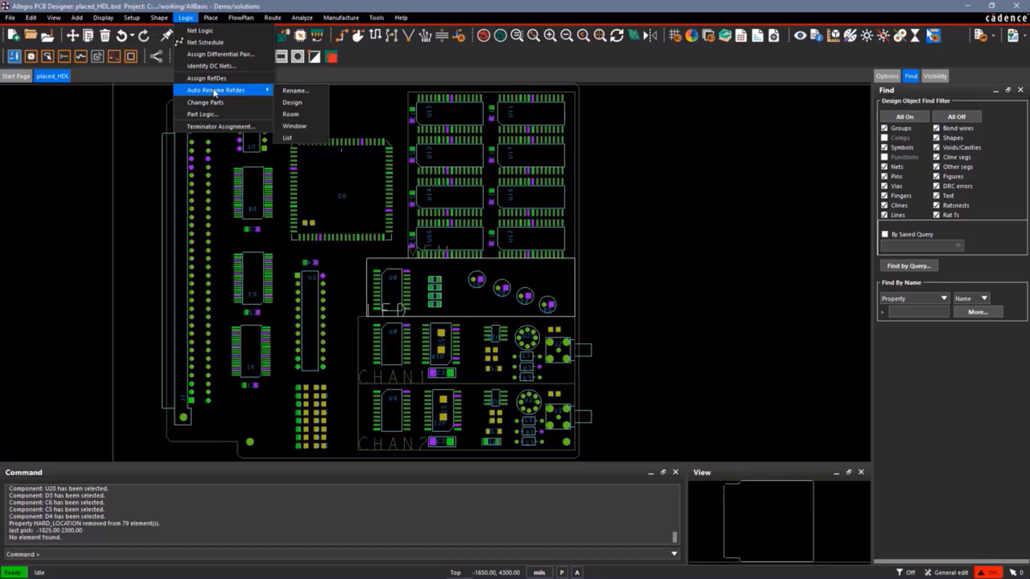
left_click(295, 91)
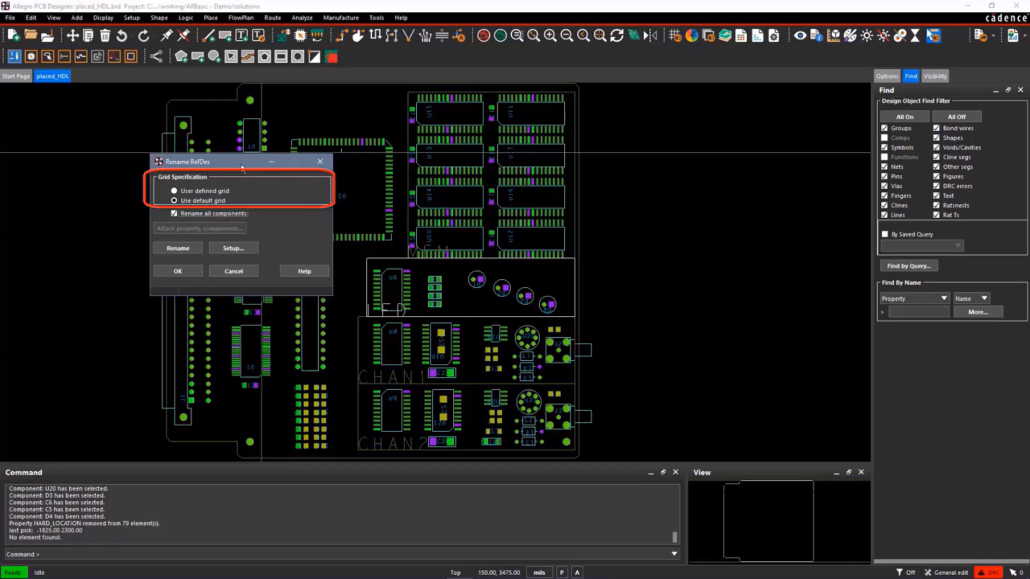
left_click(194, 202)
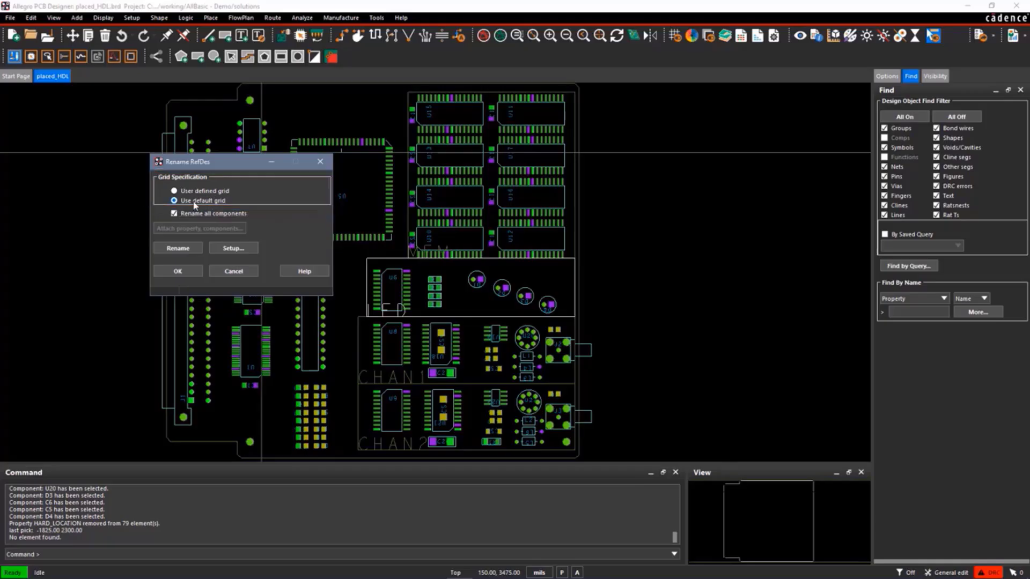
In the rename setup, set the component origin to Body Center and clear the top and bottom layer identifiers.
left_click(233, 248)
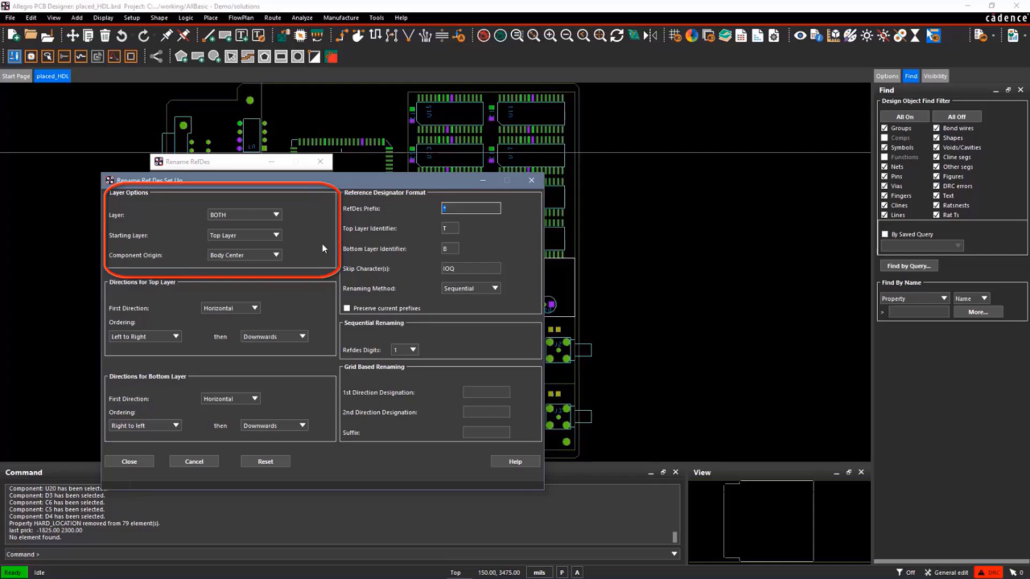
left_click(275, 256)
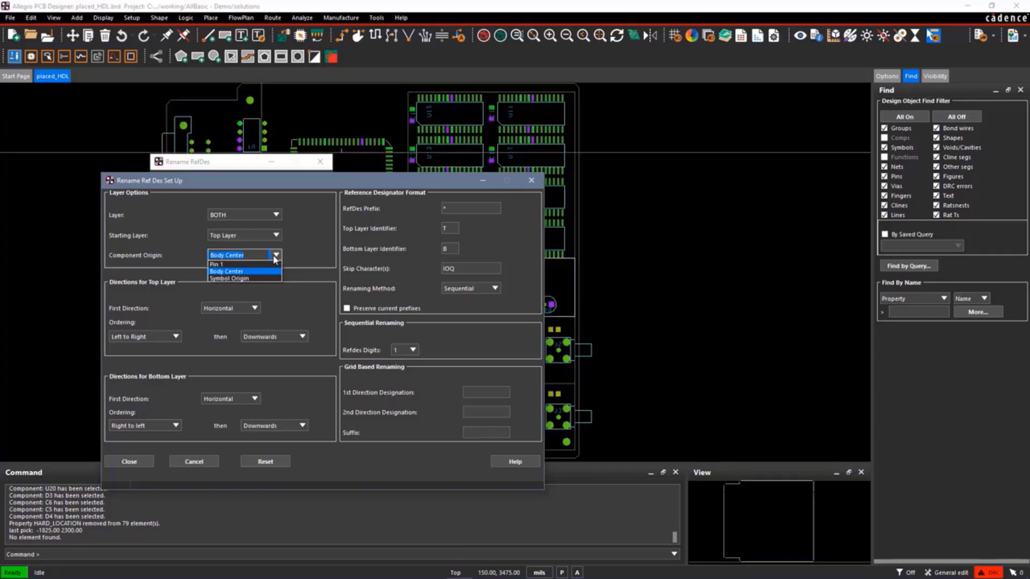
left_click(247, 272)
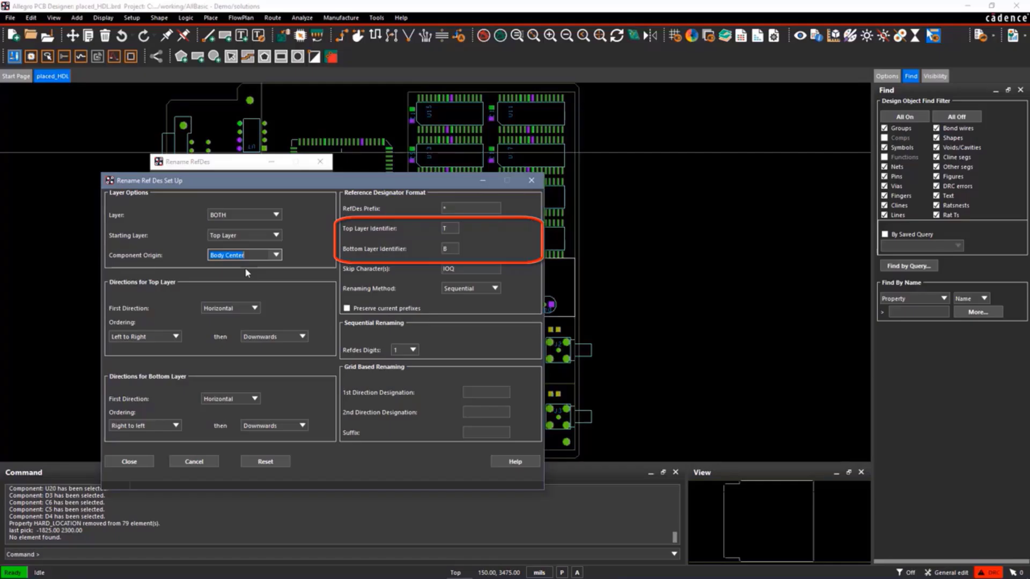
double_click(444, 229)
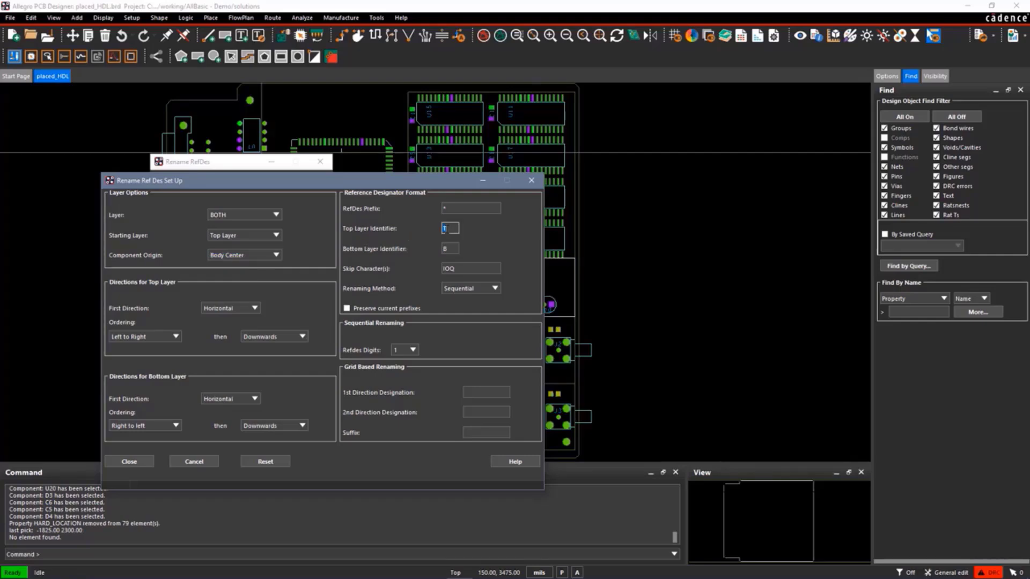
double_click(452, 249)
key("BackSpace")
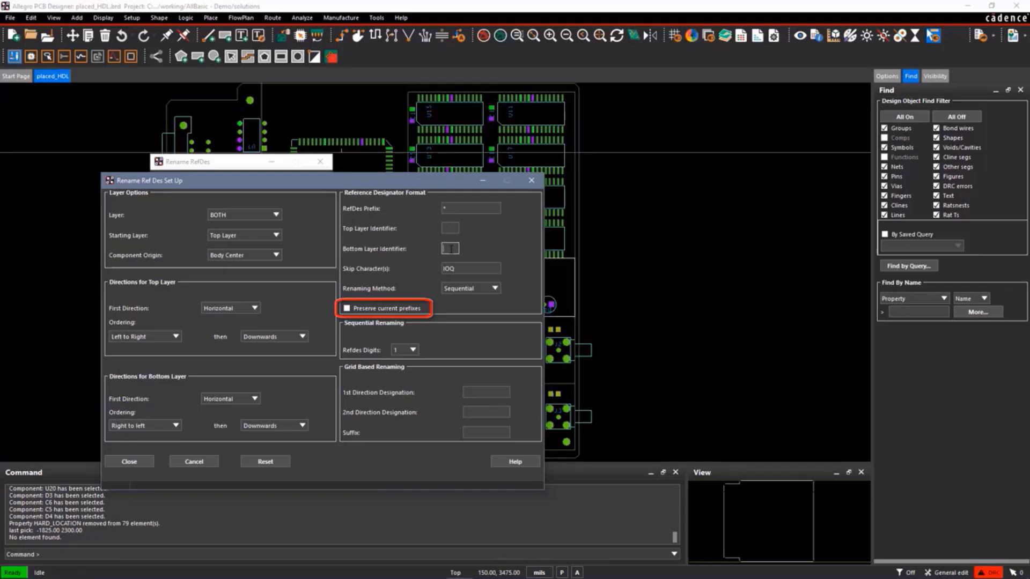
Enable preserving the current prefixes and rename the reference designators of all components.
left_click(346, 308)
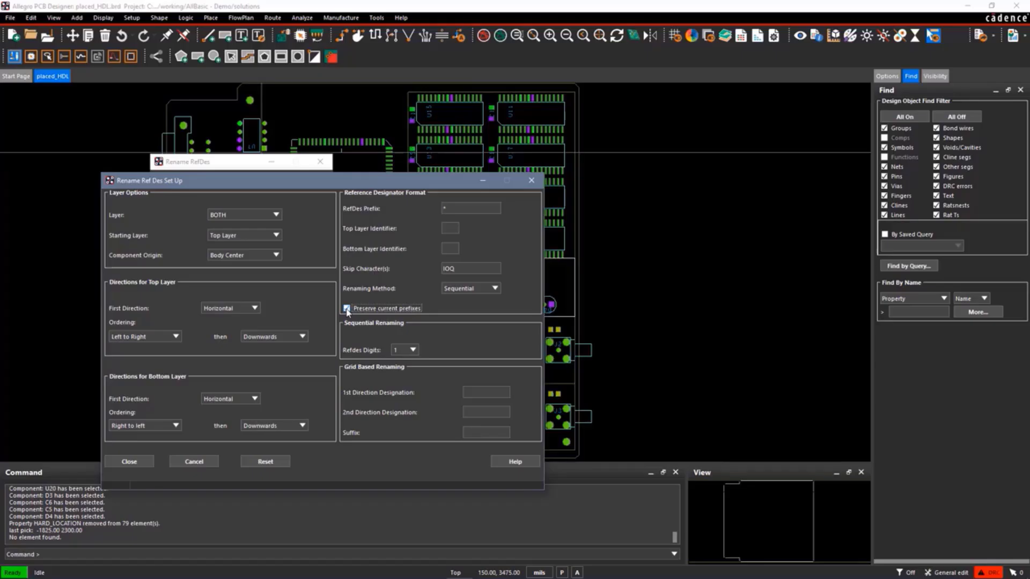
left_click(129, 461)
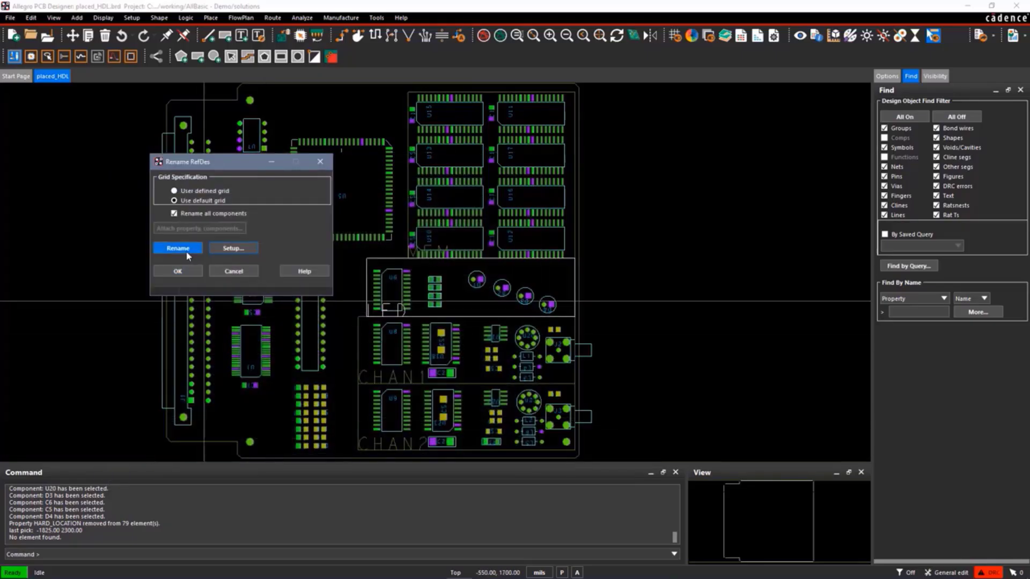
left_click(184, 250)
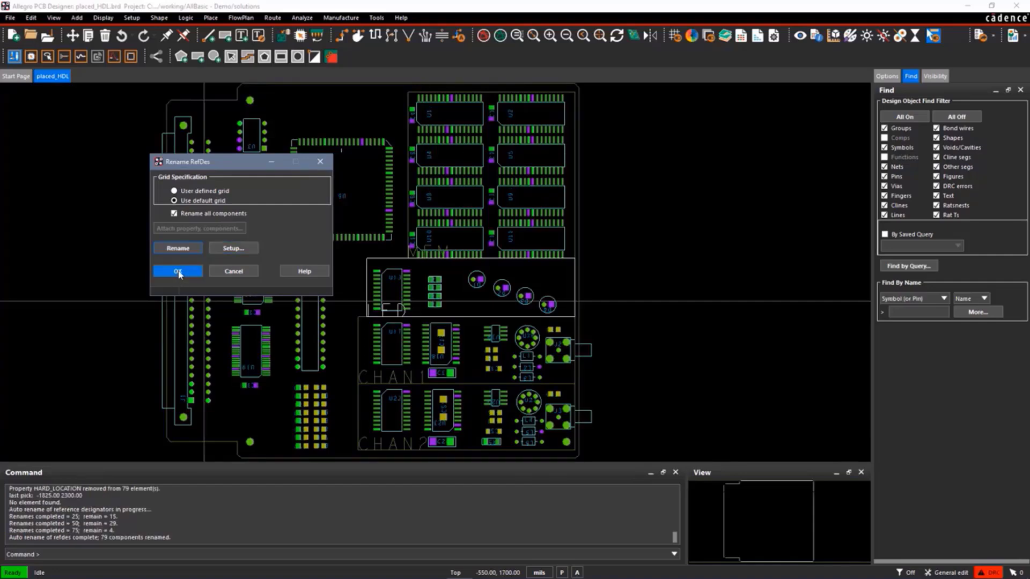
left_click(178, 271)
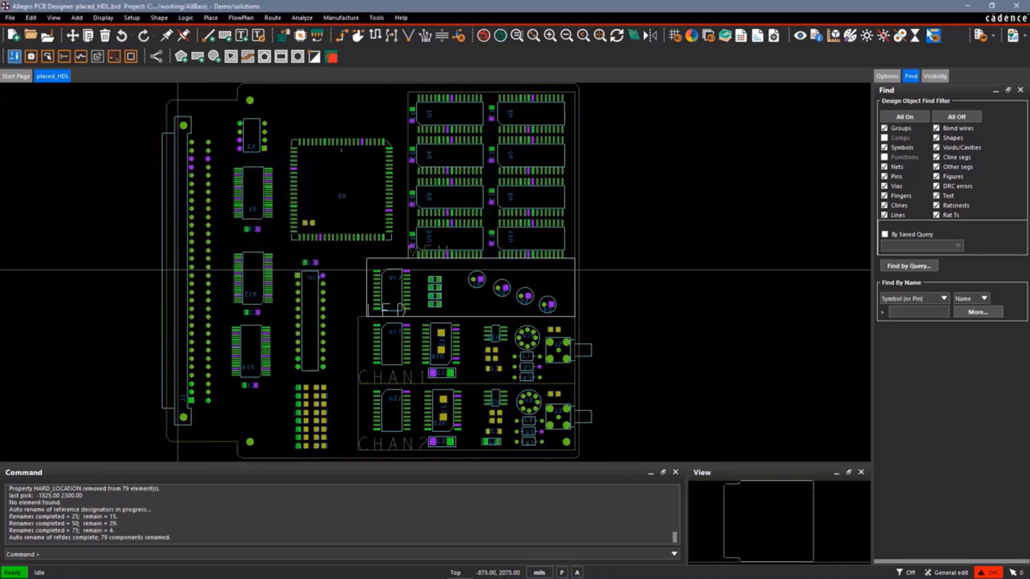
Examine the renamed reference designators from the memory chips down to the CHAN2 area, then return to the full board view.
left_click(516, 35)
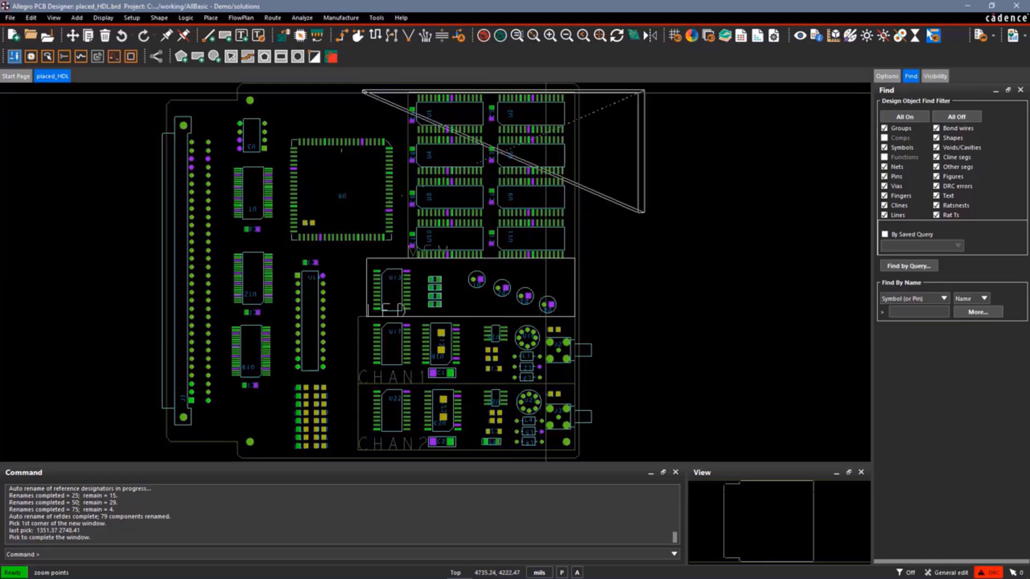
left_click(547, 91)
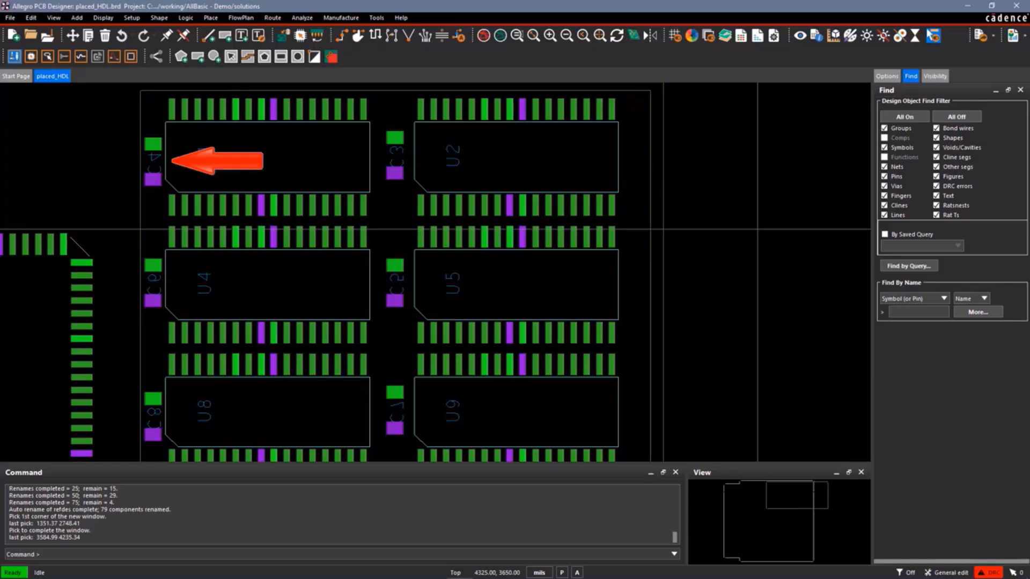
key("Down")
key("Down")
key("Down")
key("Down")
key("Down")
key("Down")
key("Down")
key("Down")
key("Down")
key("Down")
key("Down")
key("Down")
key("Down")
key("Down")
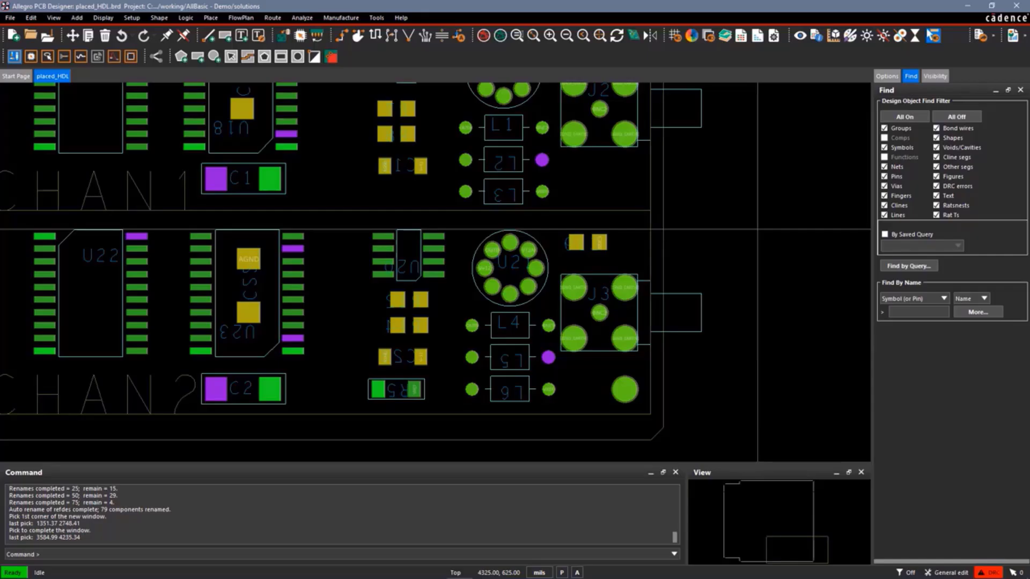
left_click(533, 35)
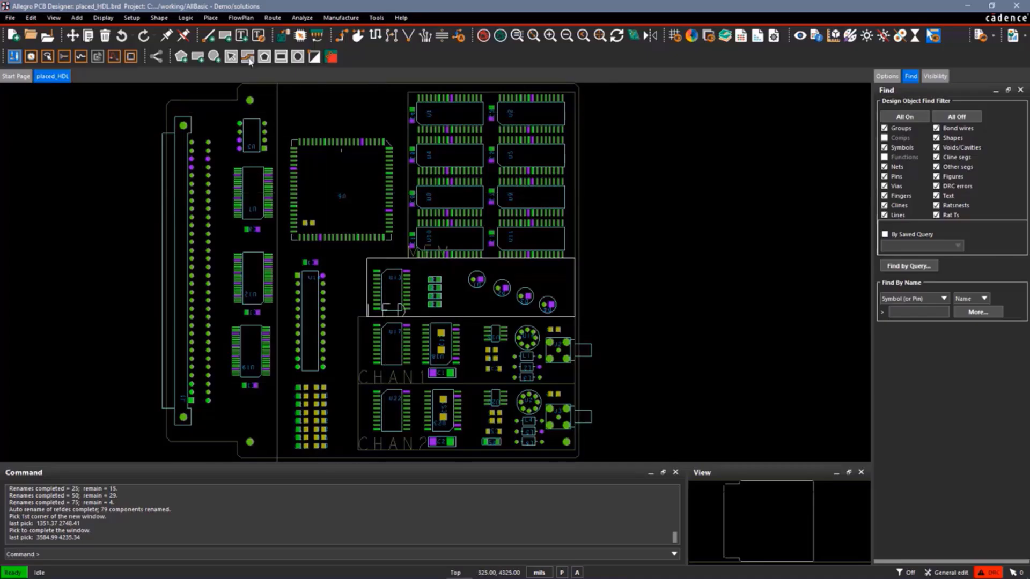
Reopen the automatic reference designator renaming and turn off renaming of all components.
left_click(186, 17)
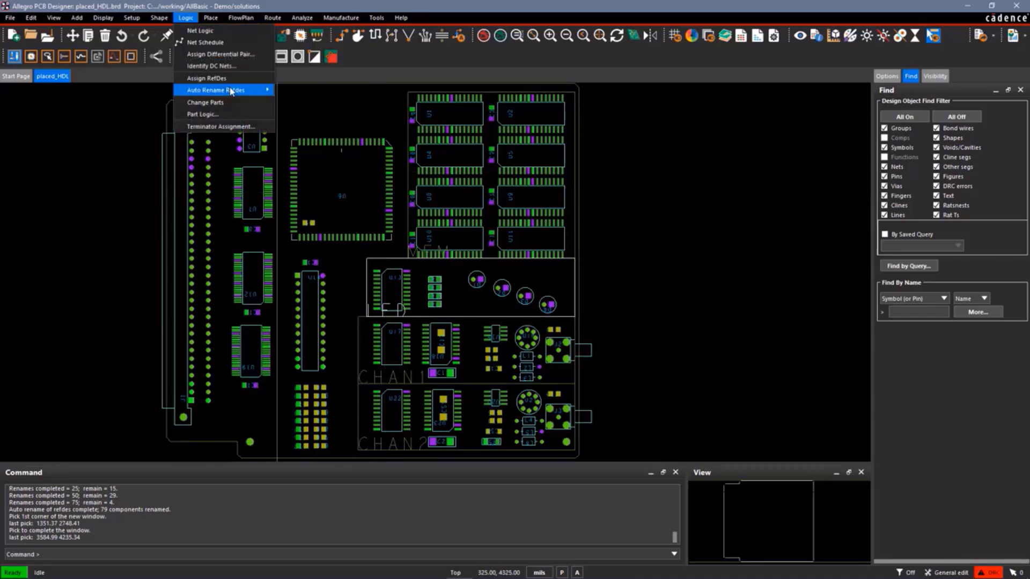
left_click(294, 92)
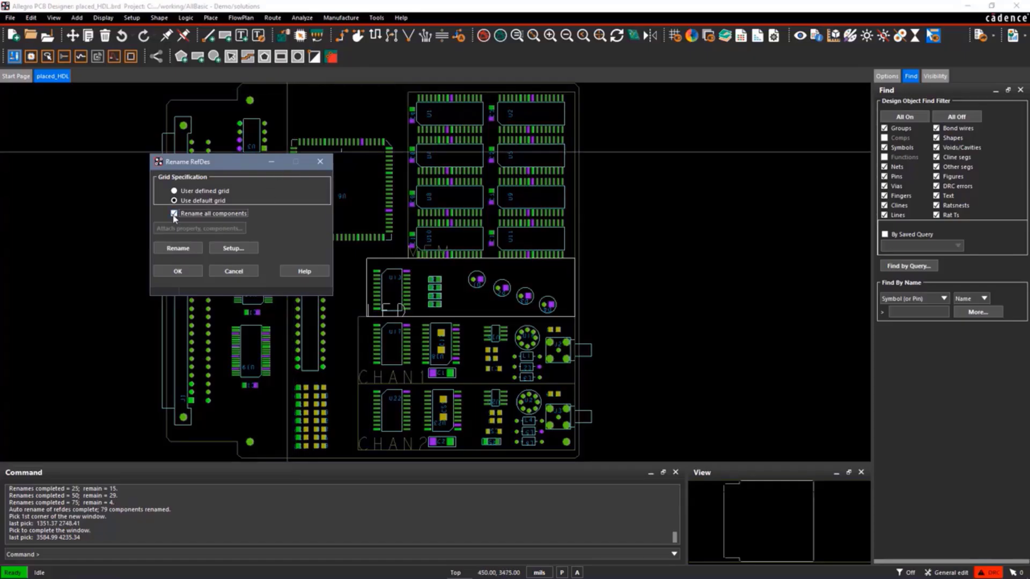
left_click(174, 213)
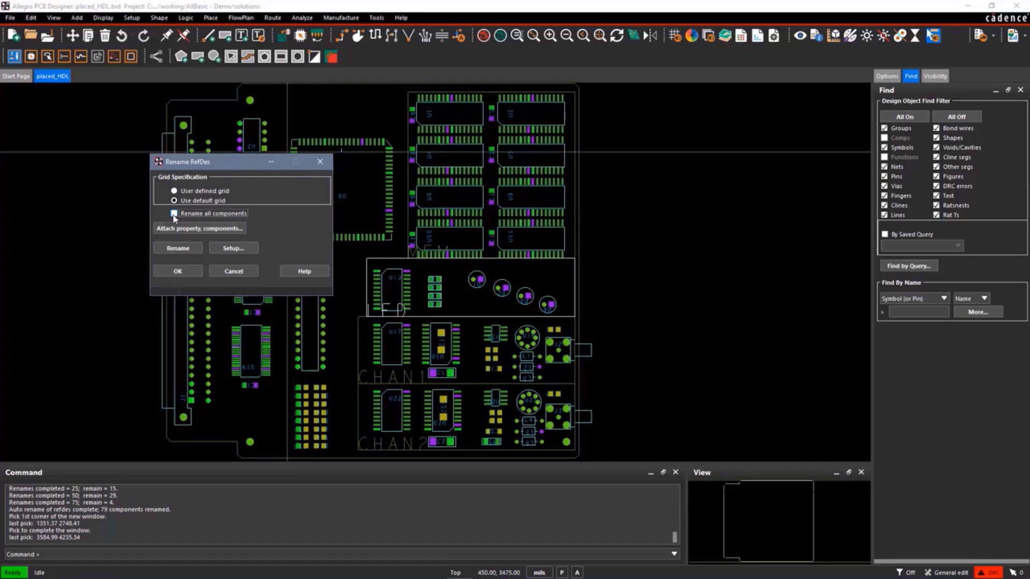
Attach the Auto_Rename property with value True to the eight memory chips in the MEM room, selecting them along a path.
left_click(187, 230)
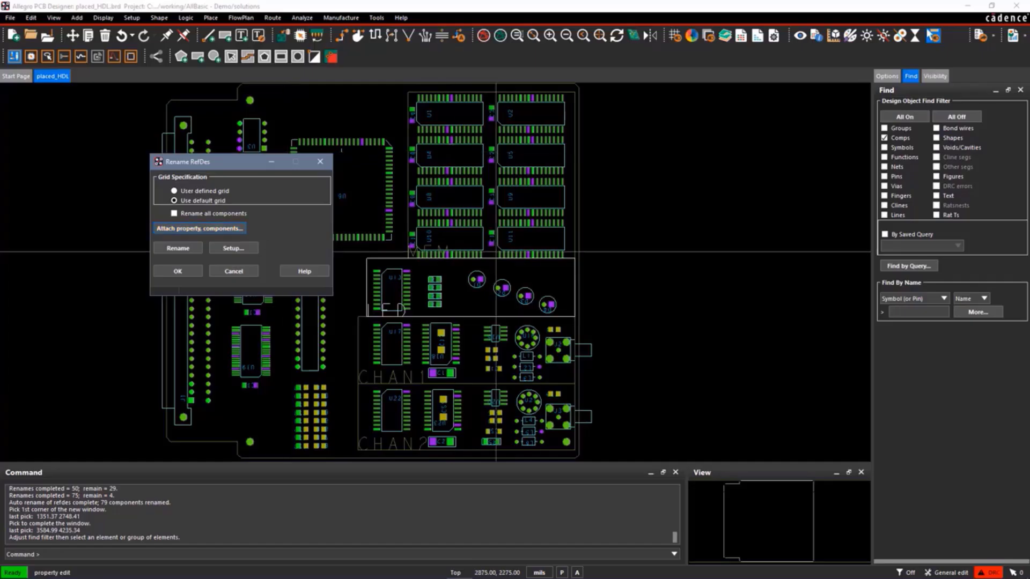
right_click(653, 201)
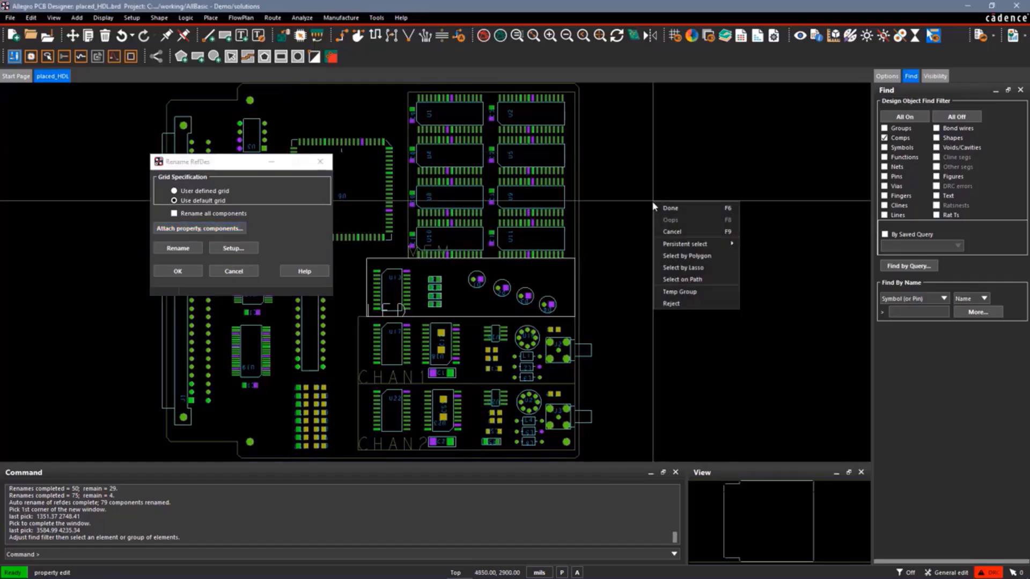
left_click(670, 279)
mouse_move(448, 107)
left_mouse_down()
mouse_move(469, 233)
mouse_move(532, 255)
mouse_move(541, 108)
left_mouse_up()
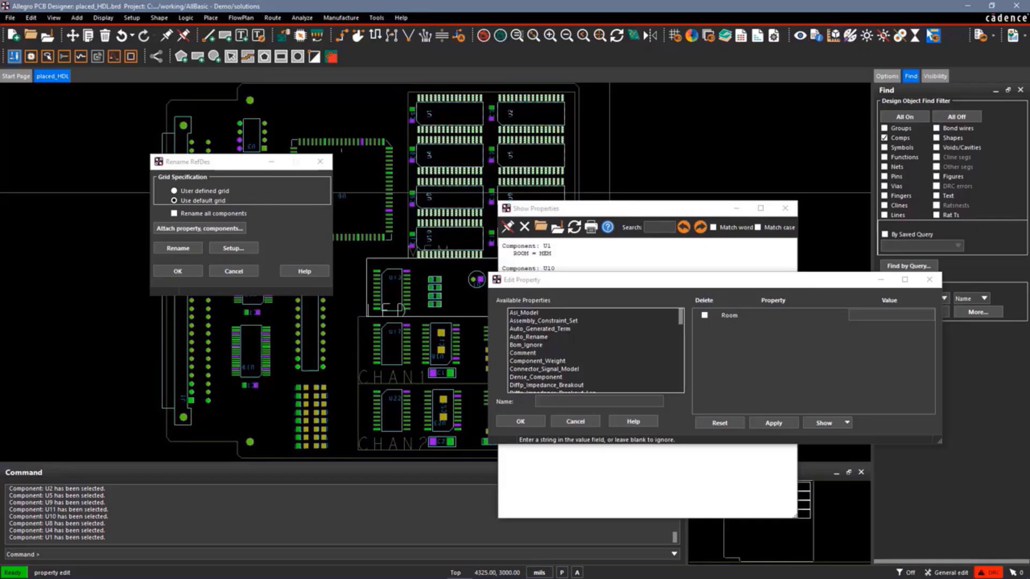
left_click(538, 338)
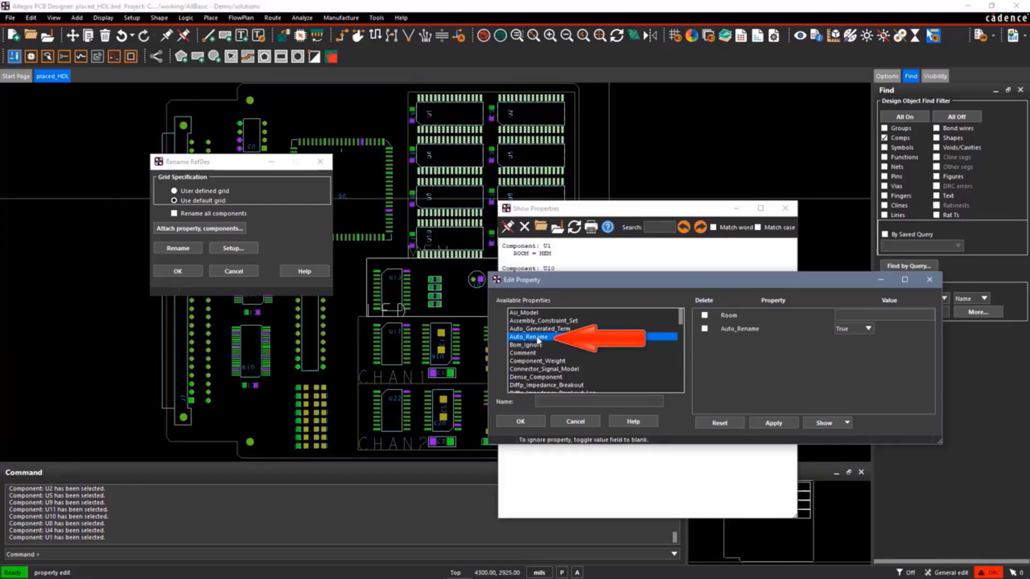
left_click(768, 423)
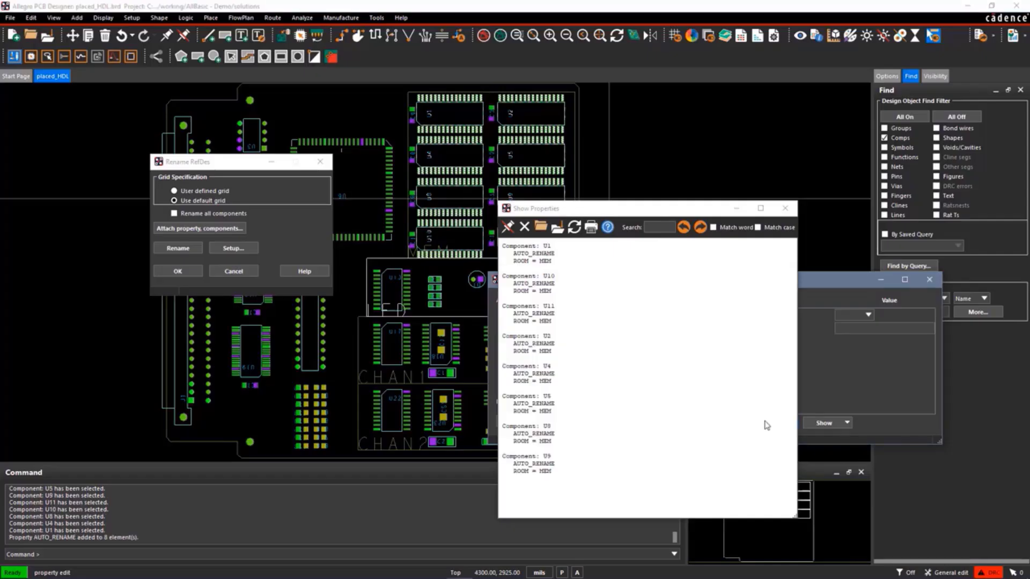
left_click(785, 208)
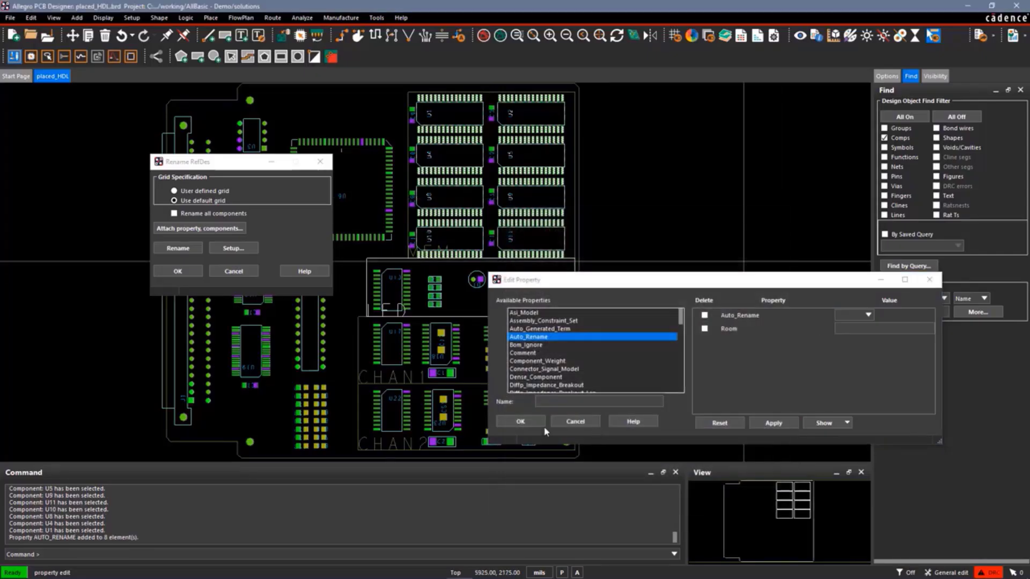
left_click(524, 421)
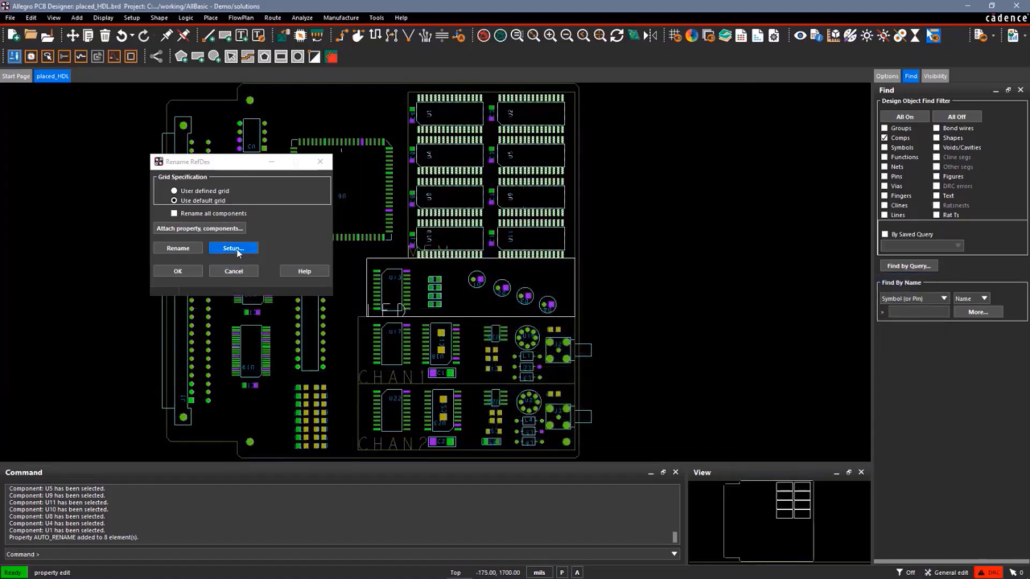
Set the RefDes prefix to MEM with current prefixes not preserved, and rename the components carrying the Auto_Rename property.
left_click(233, 249)
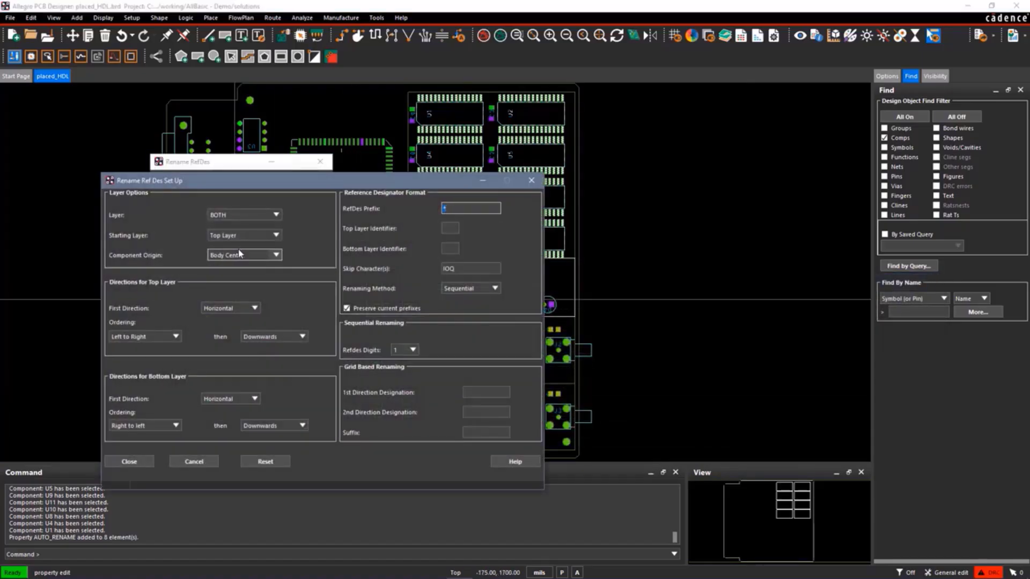
left_click(346, 309)
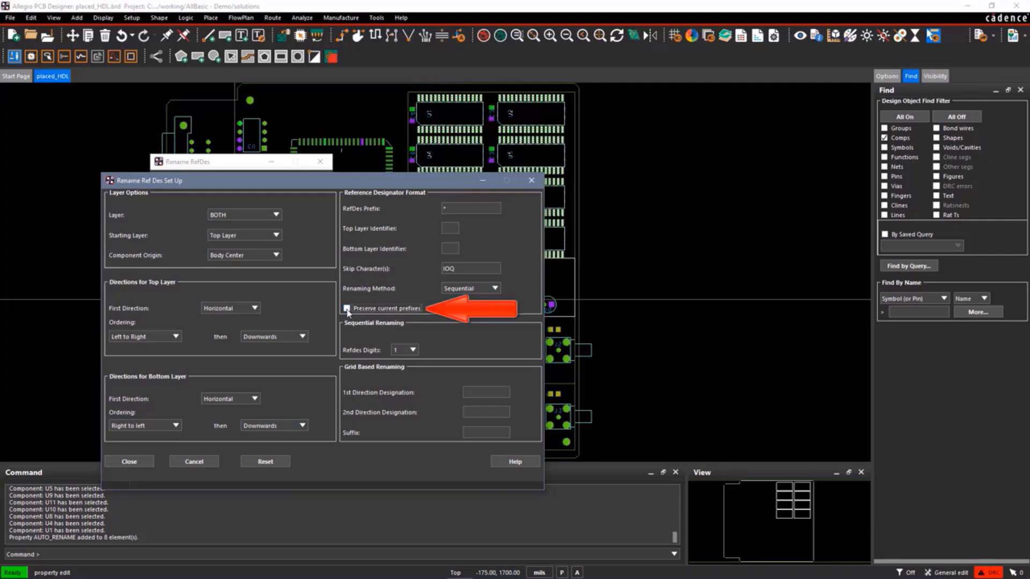
double_click(448, 209)
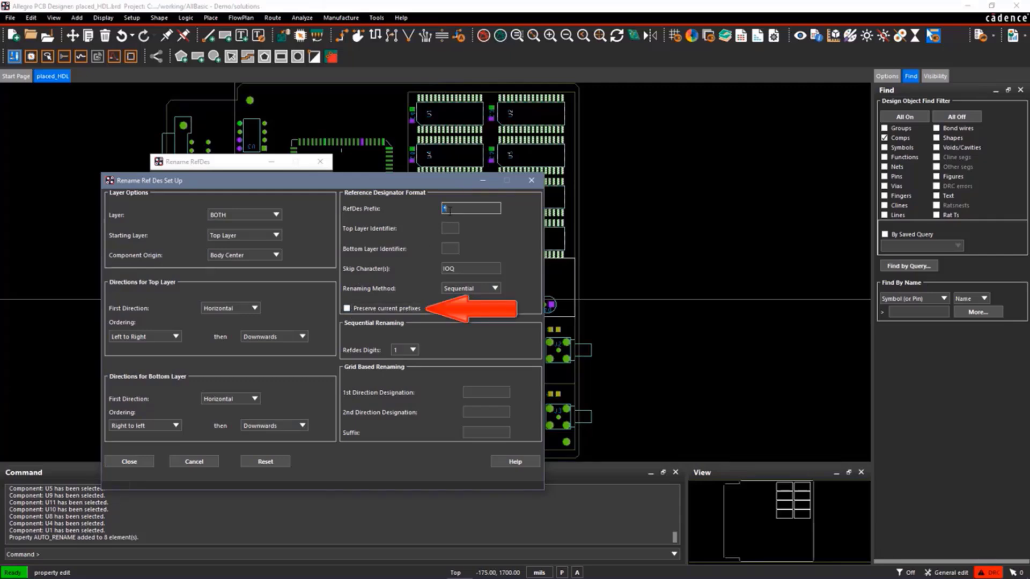
type("MM")
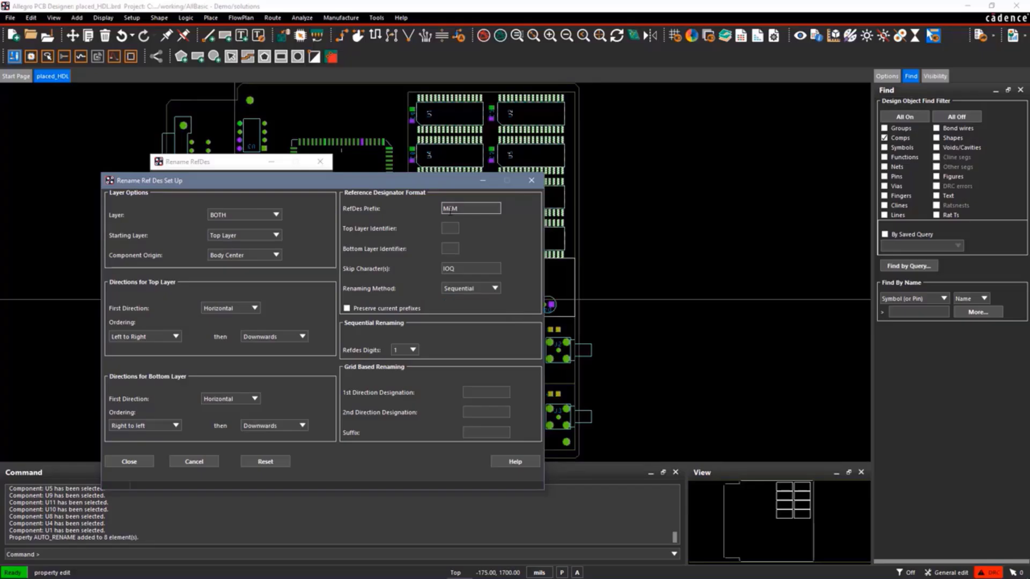
type("E")
left_click(129, 462)
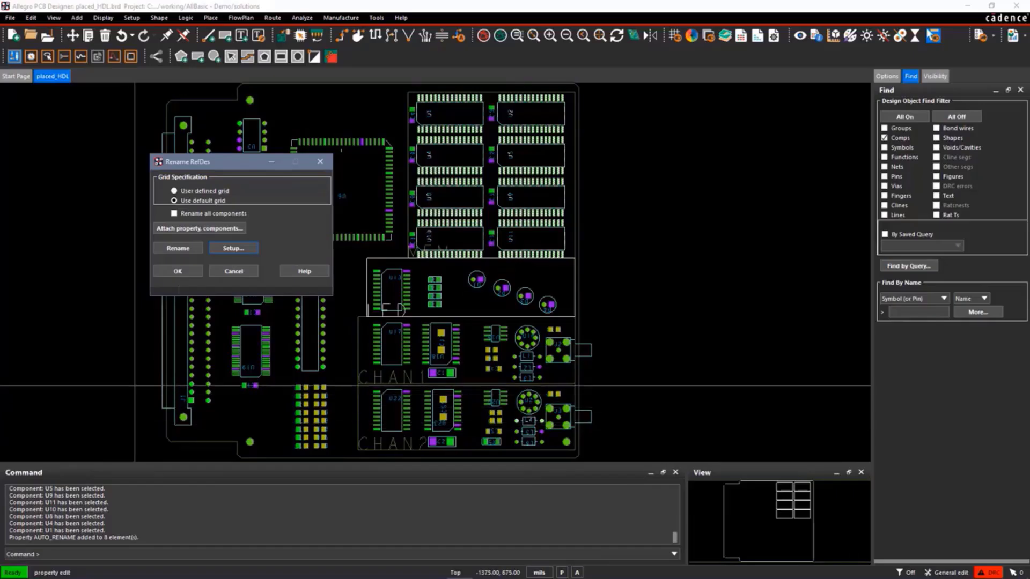
left_click(178, 248)
left_click(192, 271)
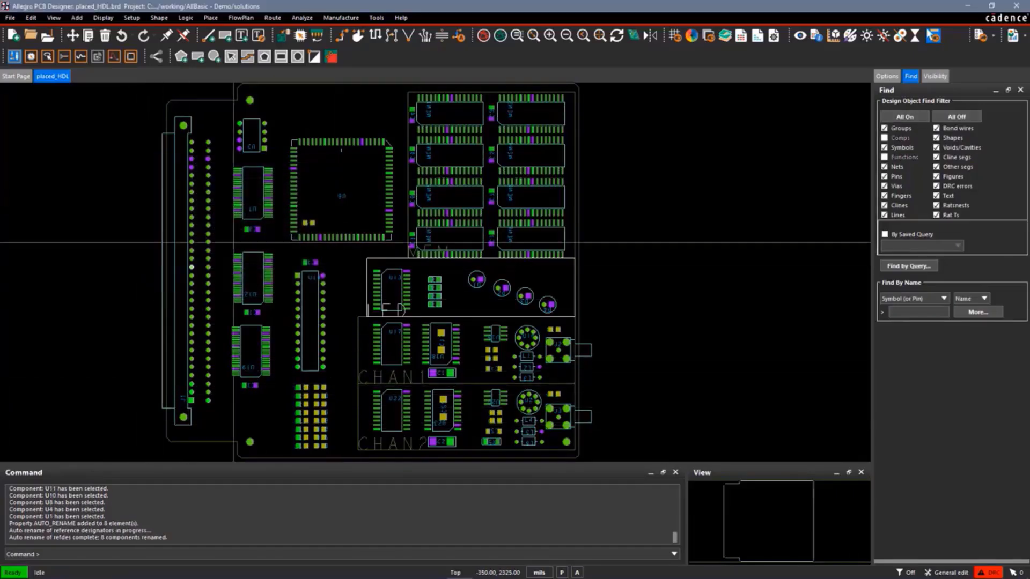
Examine the reference designators of the memory chips and of the neighbouring components around the large square IC.
left_click(517, 35)
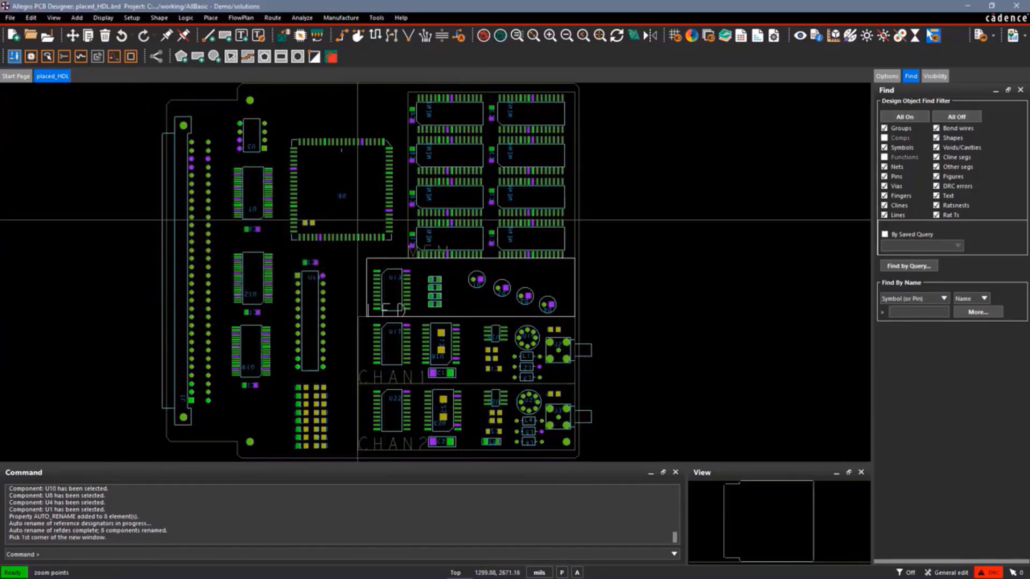
left_click(356, 91)
left_click(655, 221)
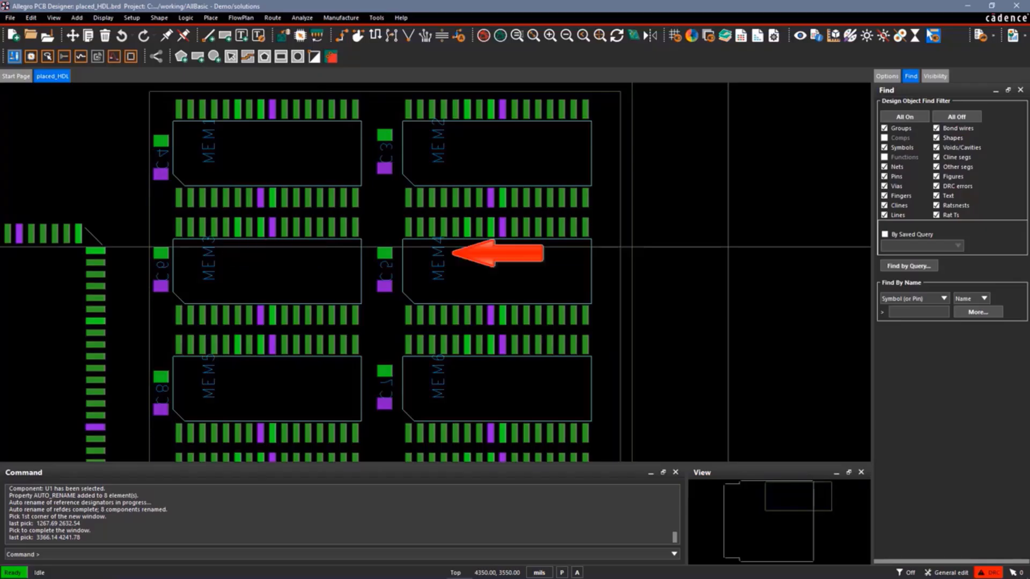
key("Left")
key("Left")
key("Left")
key("Left")
key("Left")
key("Left")
key("Left")
key("Left")
key("Left")
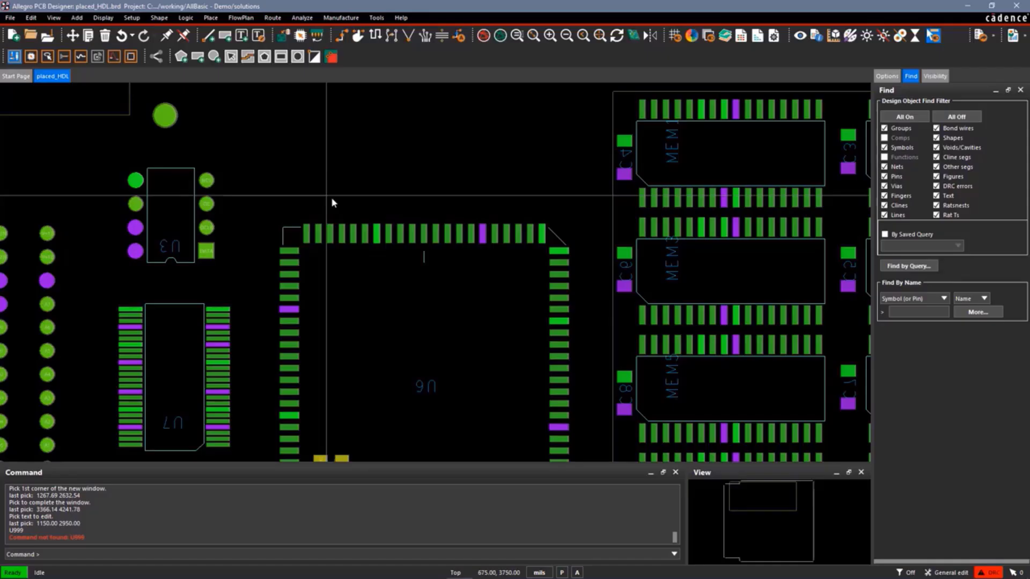
Change the reference designator text of the large square IC U6 to U999.
left_click(32, 18)
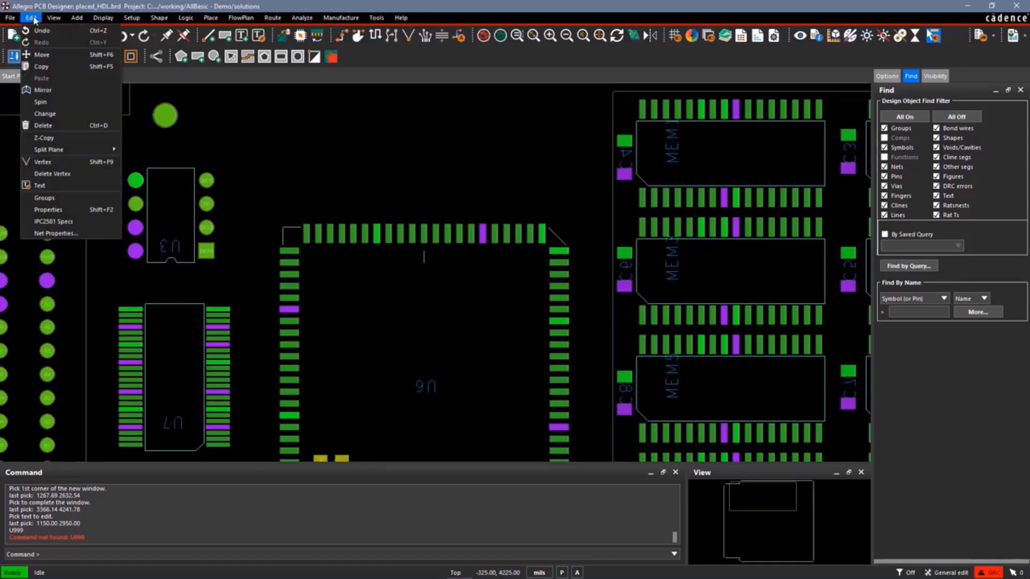
left_click(53, 186)
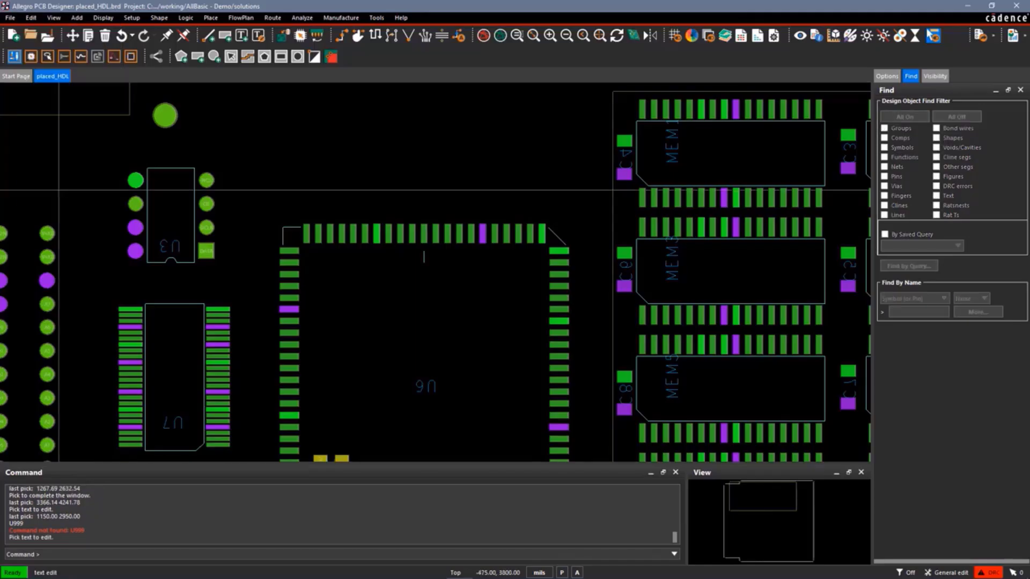
left_click(432, 395)
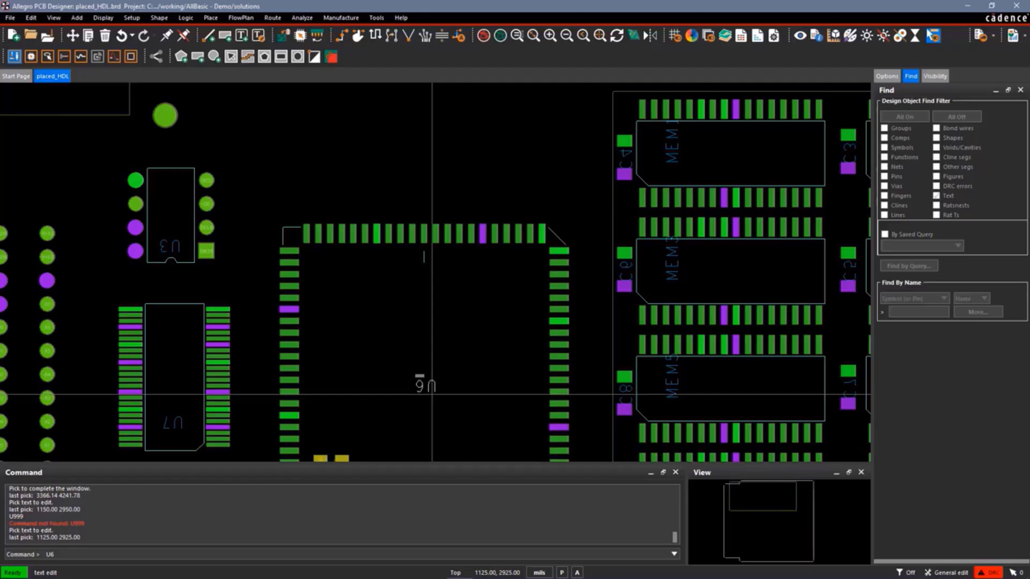
key("BackSpace")
type("999")
key("Return")
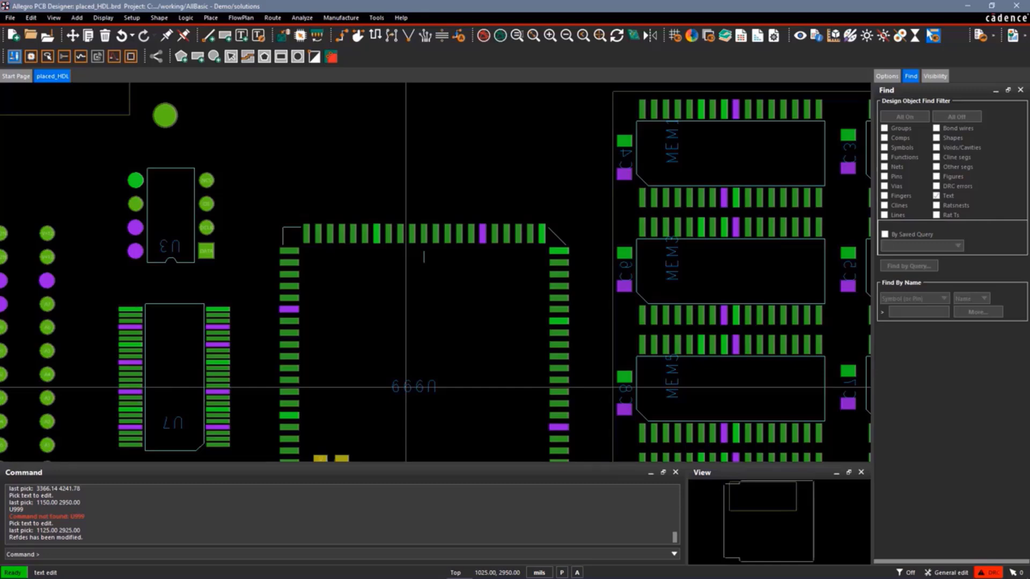
Change the reference designator text of the eight-pin component U3 to U999 and finish the text editing.
left_click(180, 250)
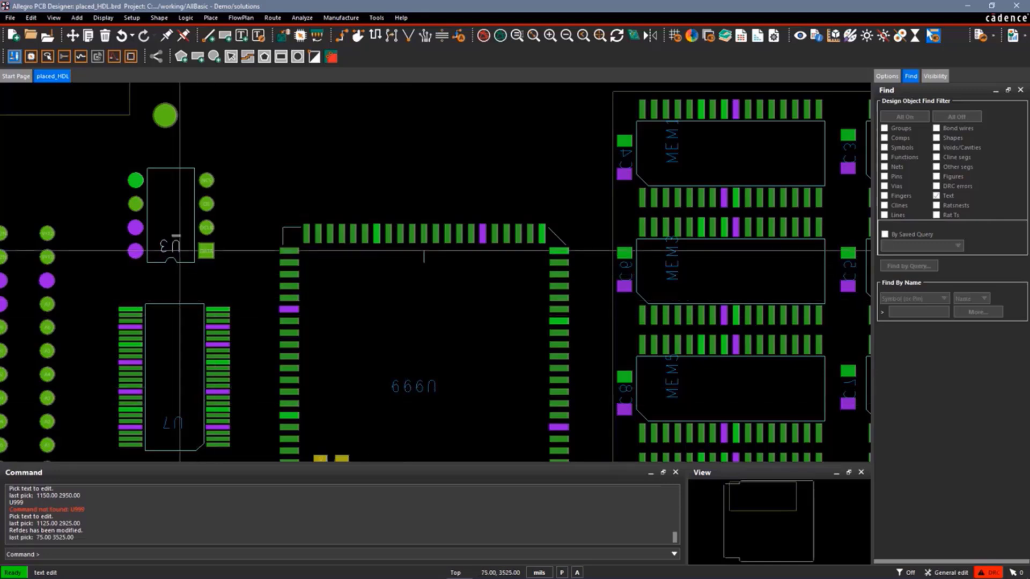
type("U999")
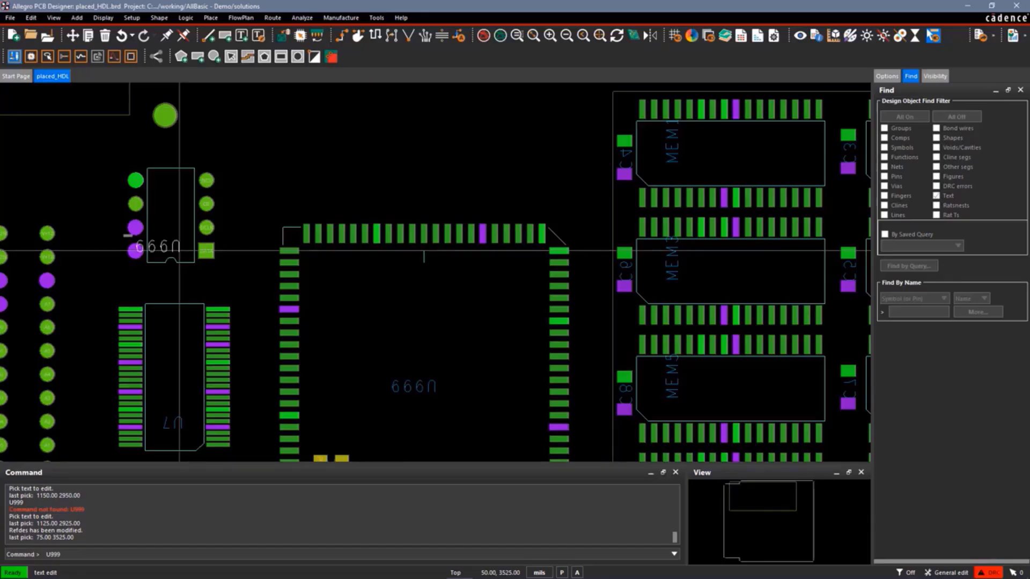
key("Return")
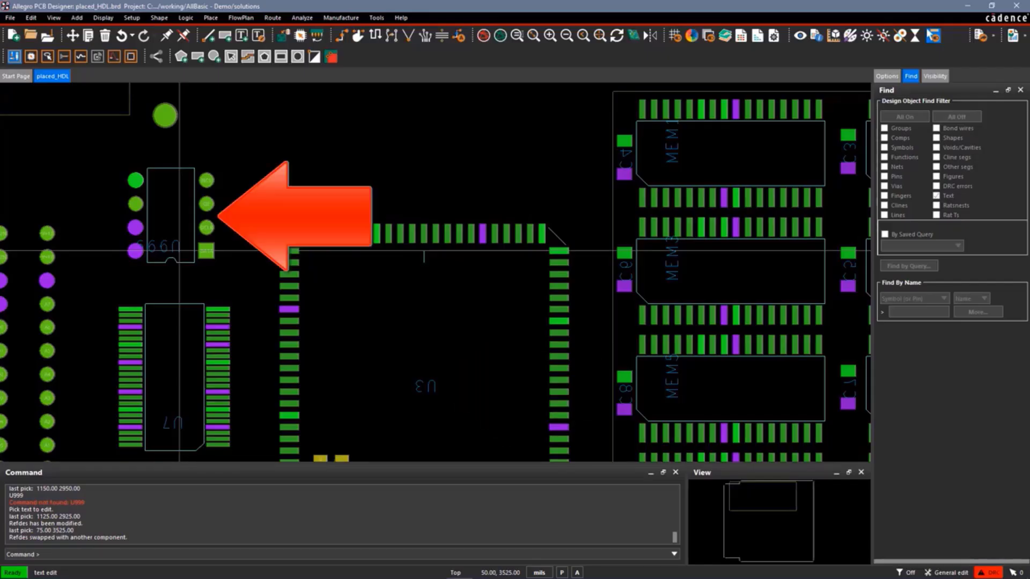
right_click(180, 251)
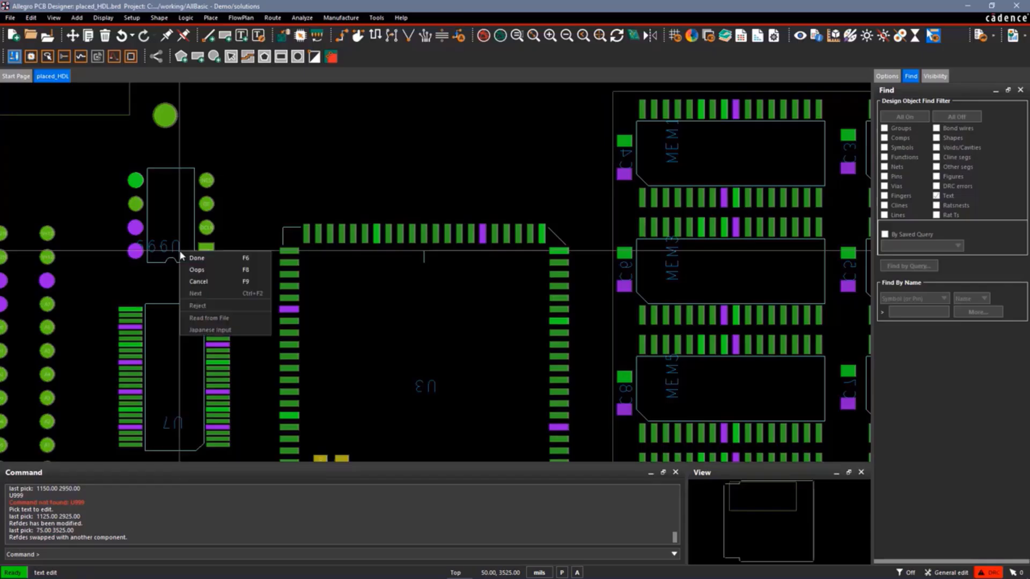
left_click(188, 259)
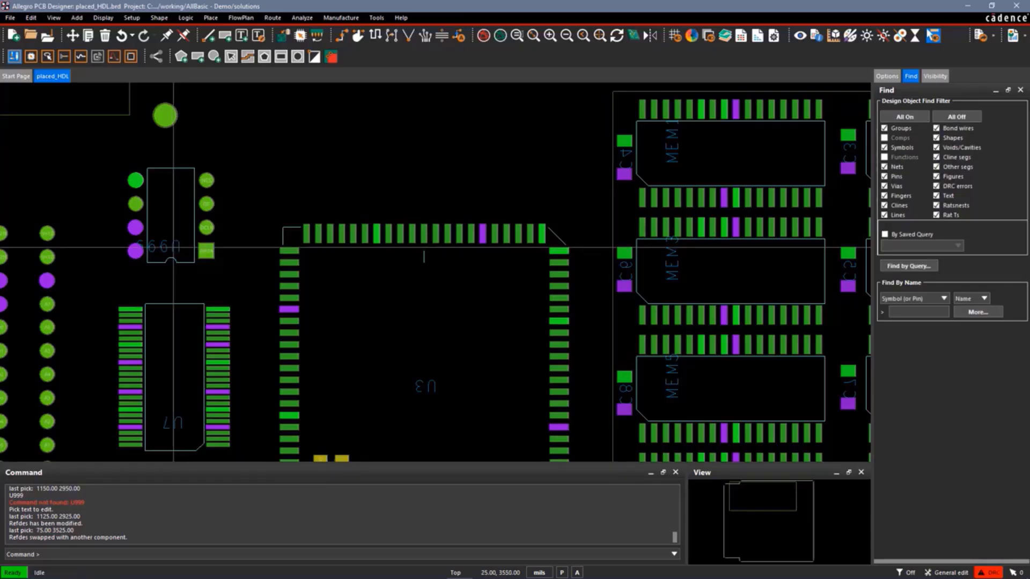